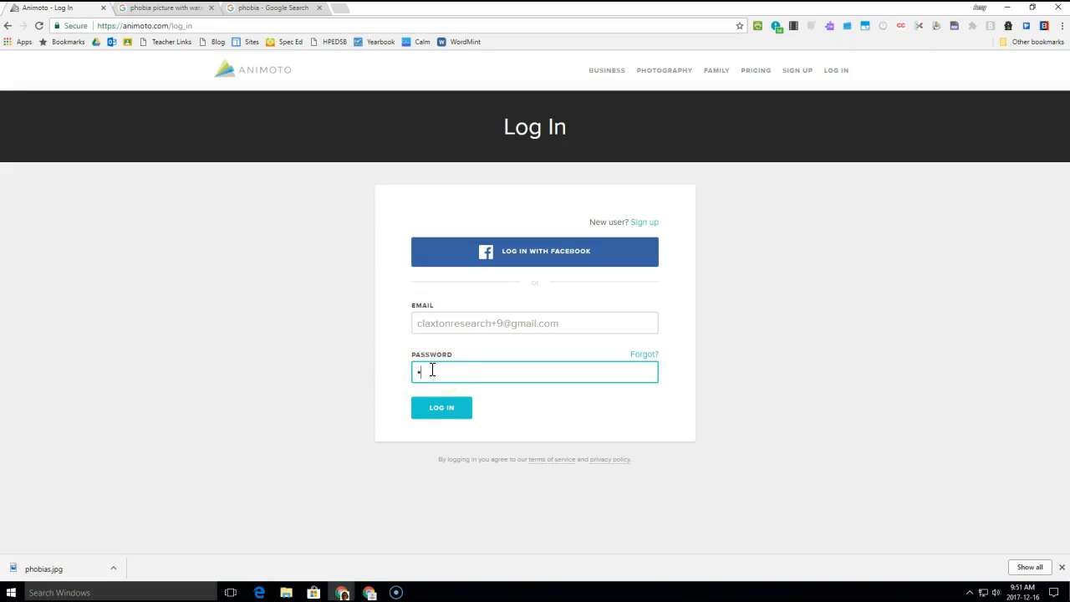
Step: Log in with the account password and start creating an Animoto Memories video
key("Return")
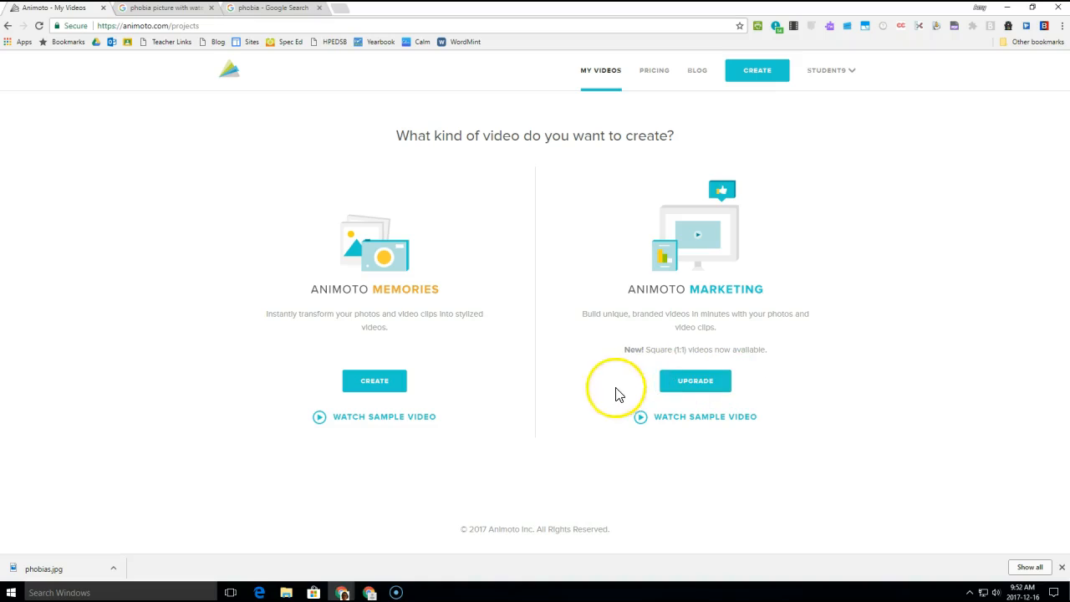
left_click(375, 381)
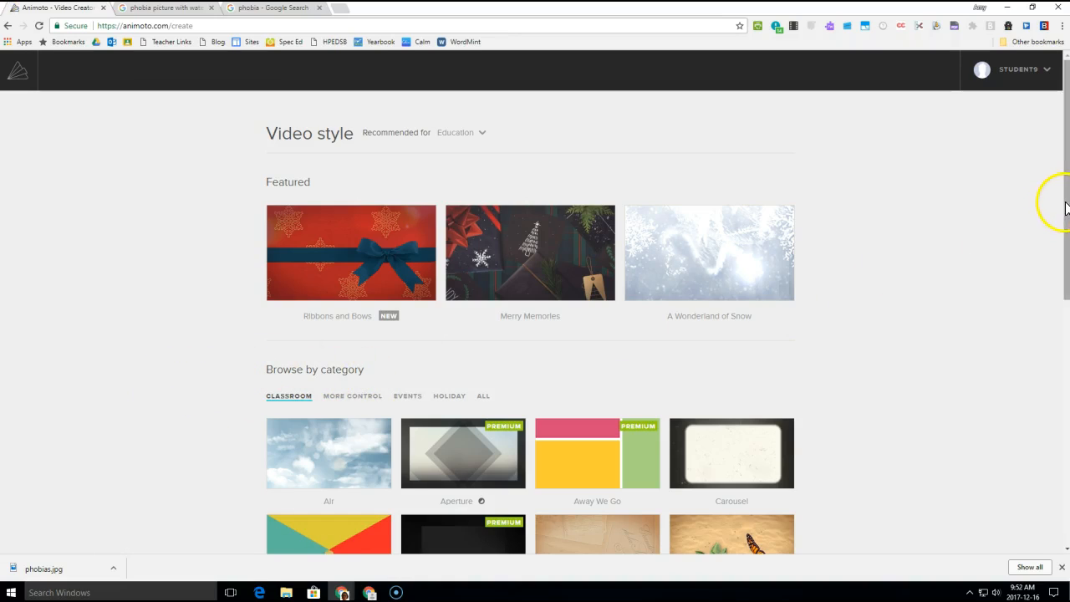
Step: Browse the classroom video styles and create a video with the Air style
left_click_drag(1064, 210, 1042, 349)
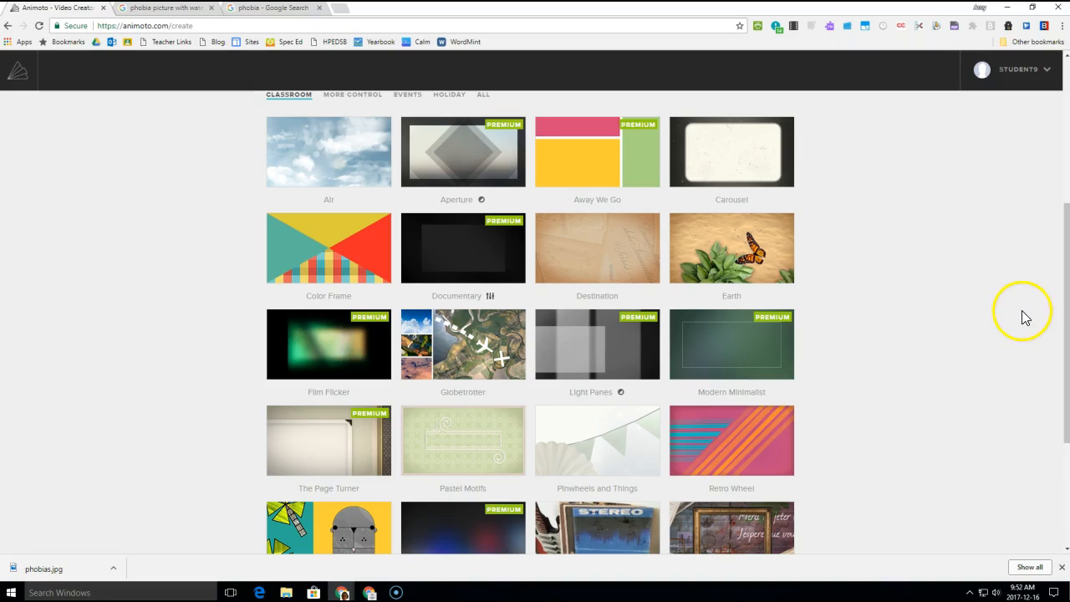
mouse_move(1065, 287)
left_mouse_down()
mouse_move(1062, 334)
mouse_move(1058, 285)
left_mouse_up()
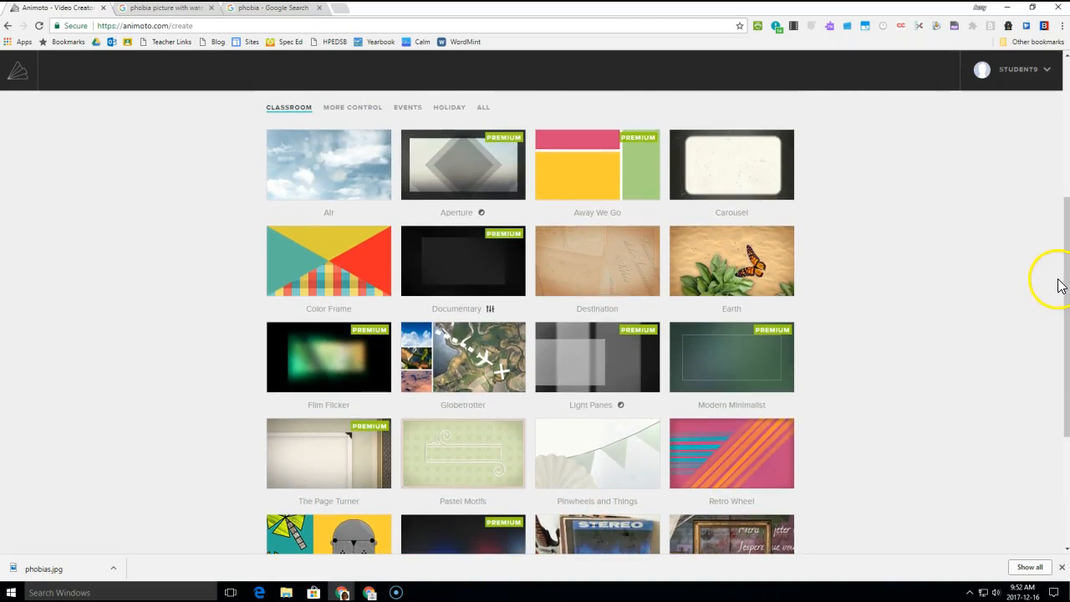
left_click(1065, 270)
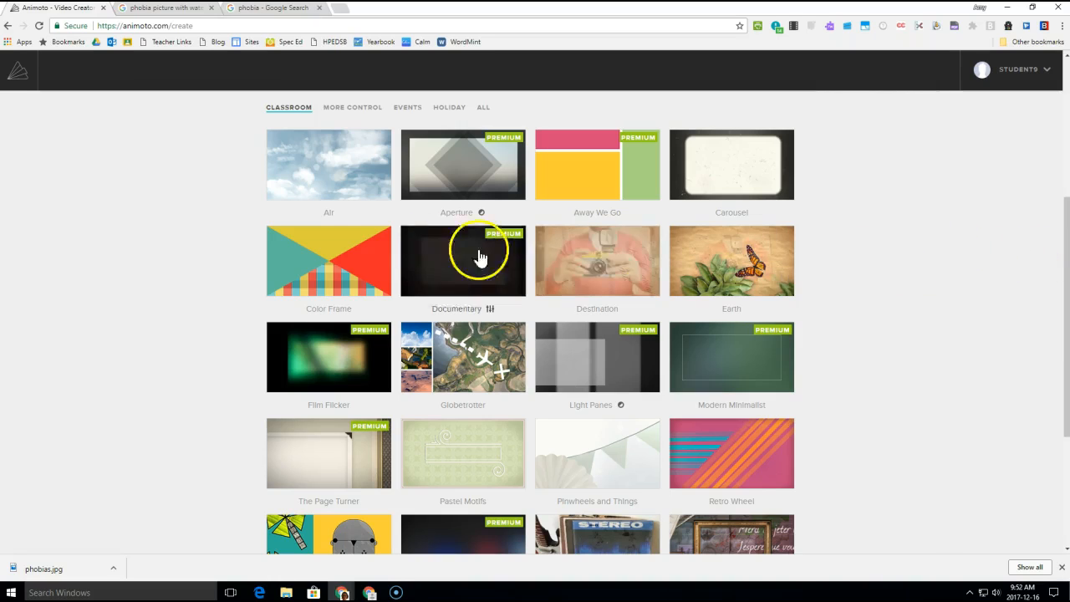
left_click(276, 188)
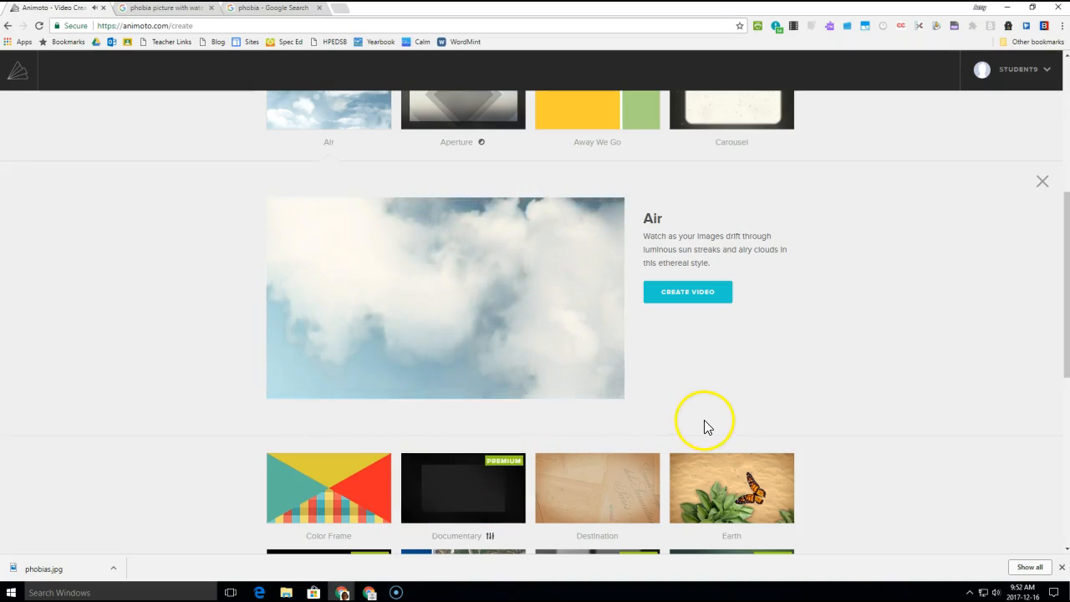
left_click(705, 298)
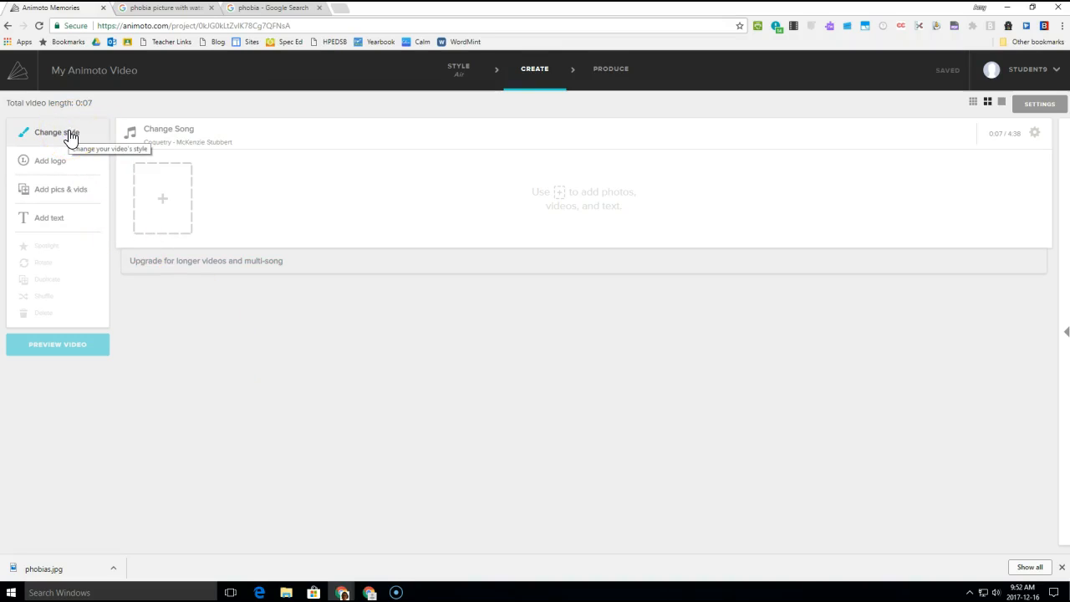
Step: Open the options for adding photos and videos, and view the watermarked Phobia stamp picture in the Google image results
left_click(59, 194)
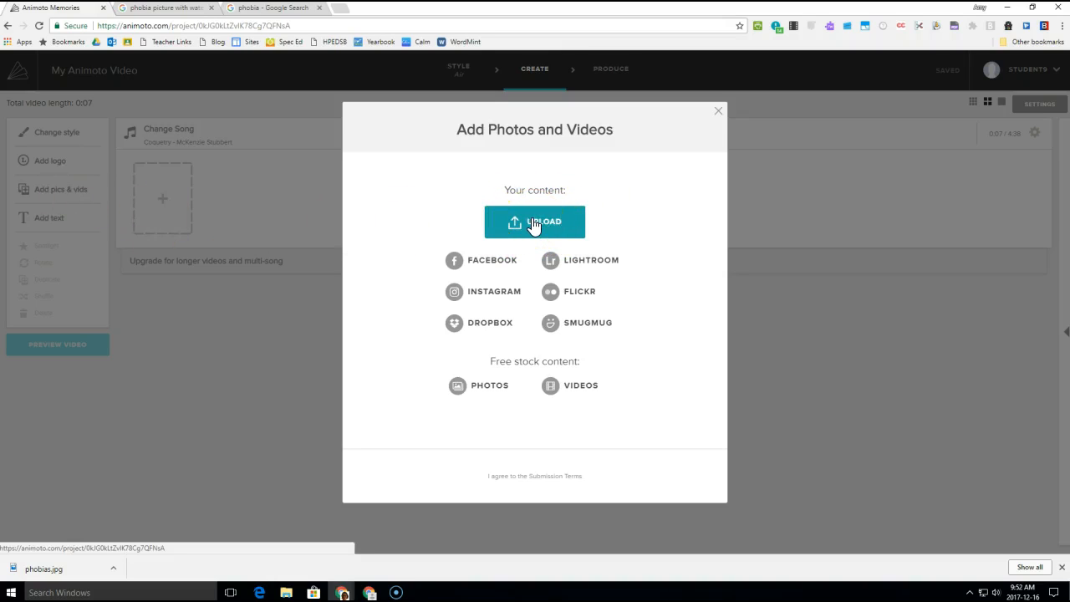
left_click(187, 10)
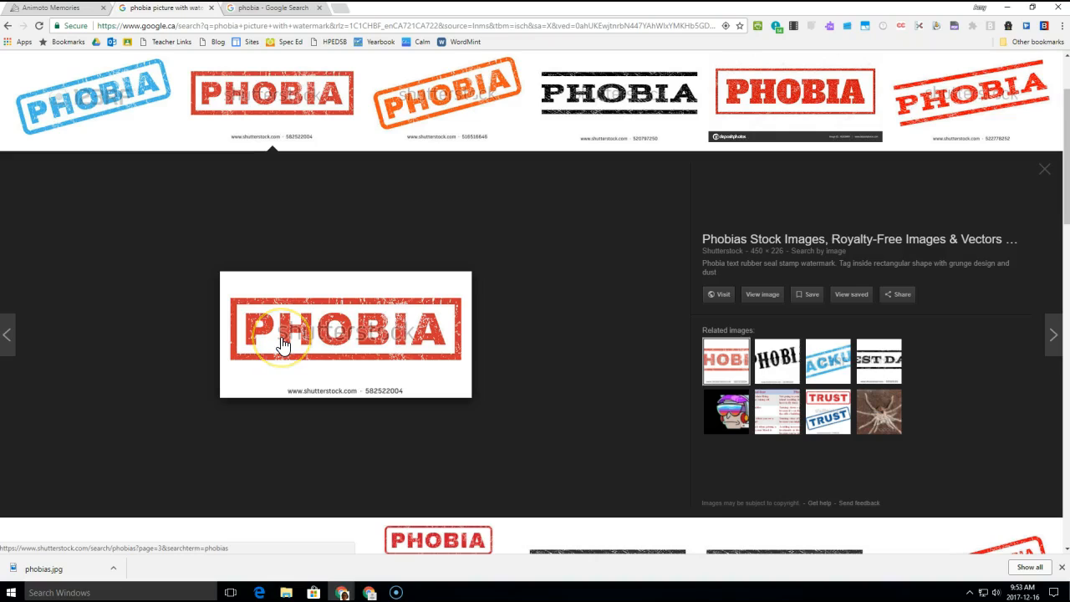
left_click_drag(283, 344, 413, 344)
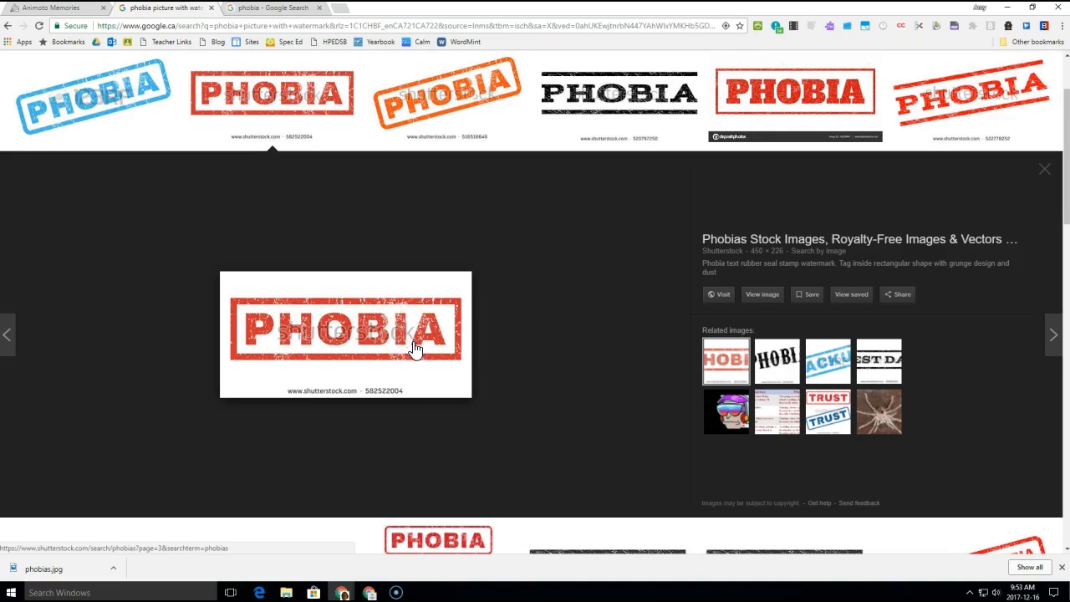
left_click(432, 405)
Step: Save the green-highlighted Phobia picture from the other Google image search to Downloads as z
left_click(272, 8)
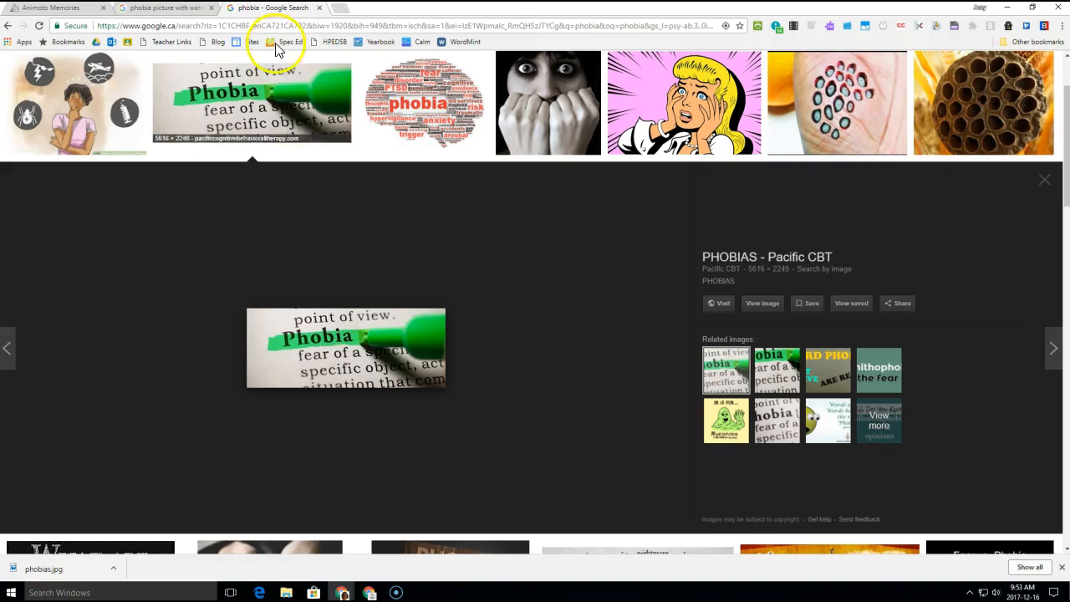
right_click(344, 364)
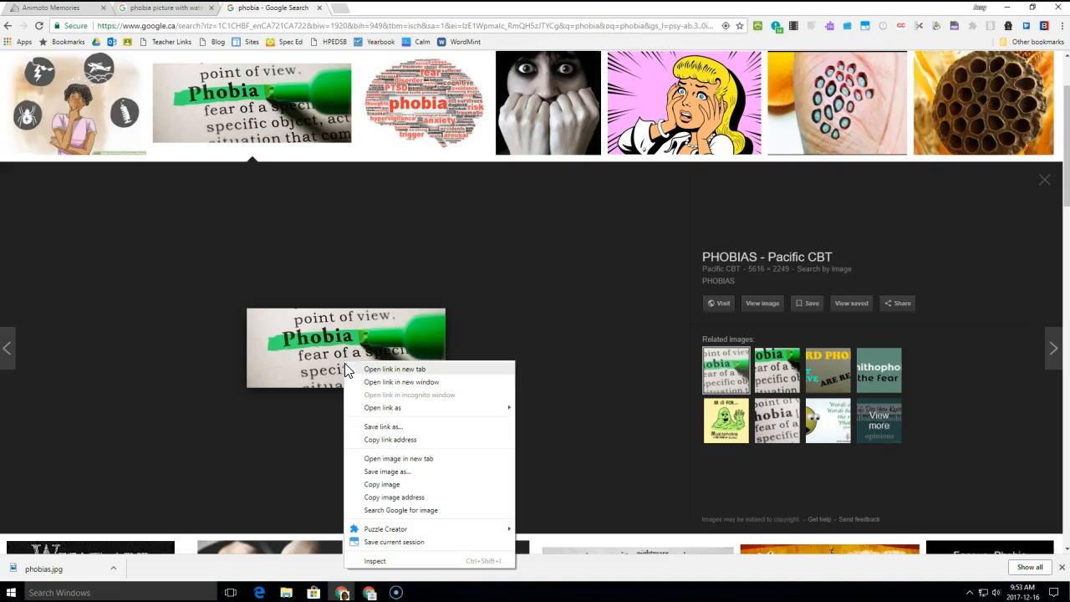
left_click(389, 472)
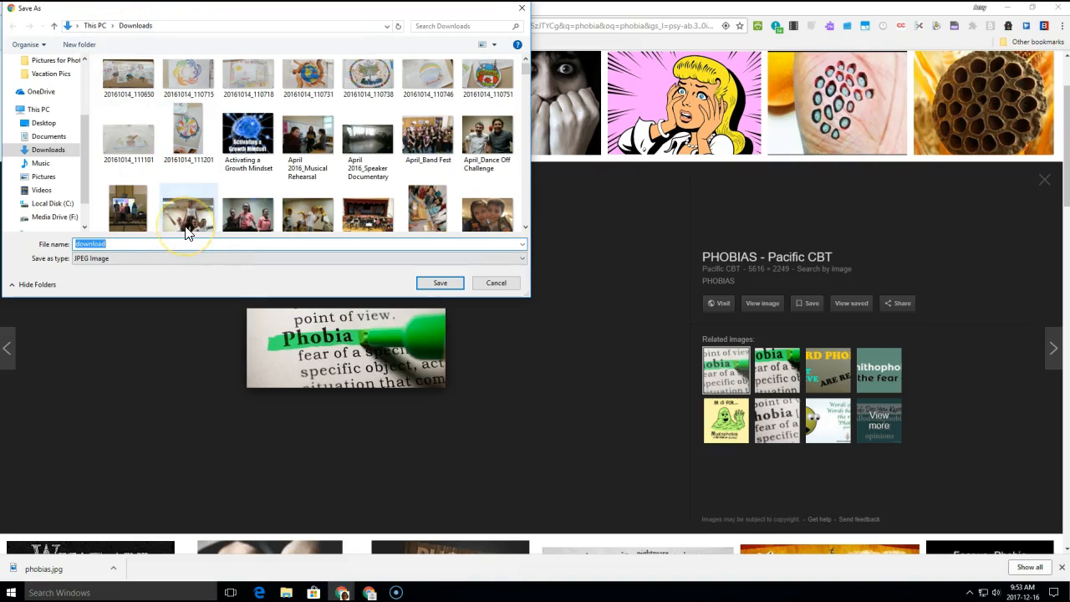
type("z")
key("Return")
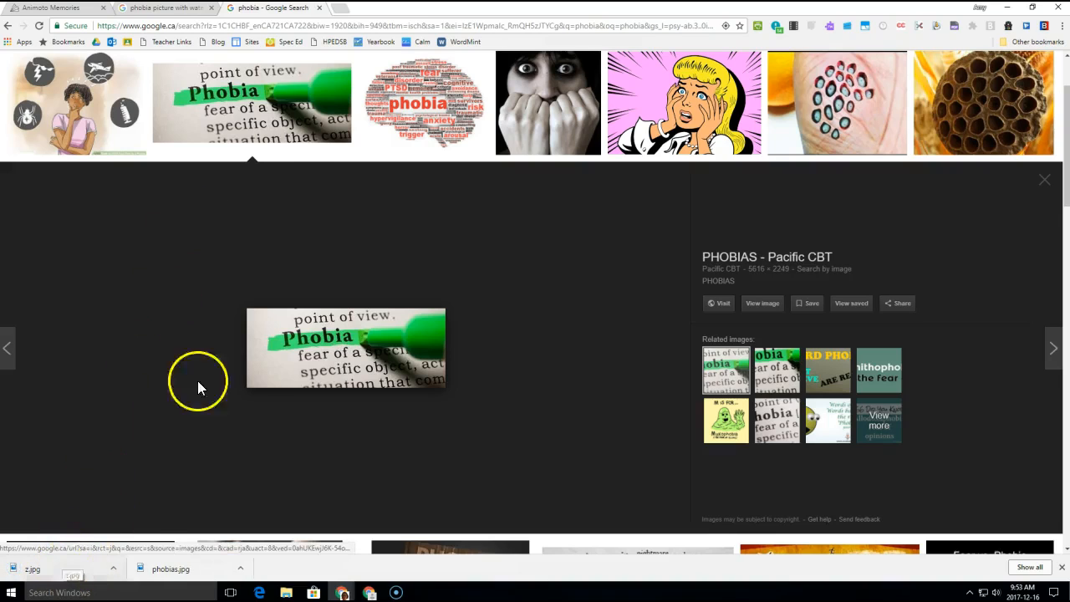
Step: Upload the picture z from Downloads into the Animoto video project
left_click(48, 9)
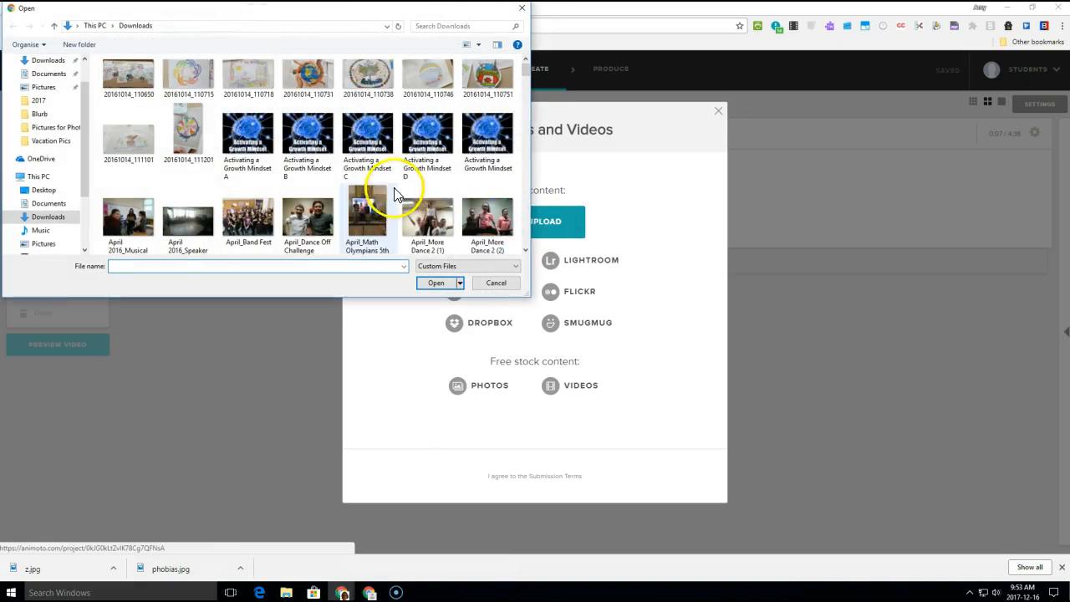
left_click_drag(527, 75, 521, 234)
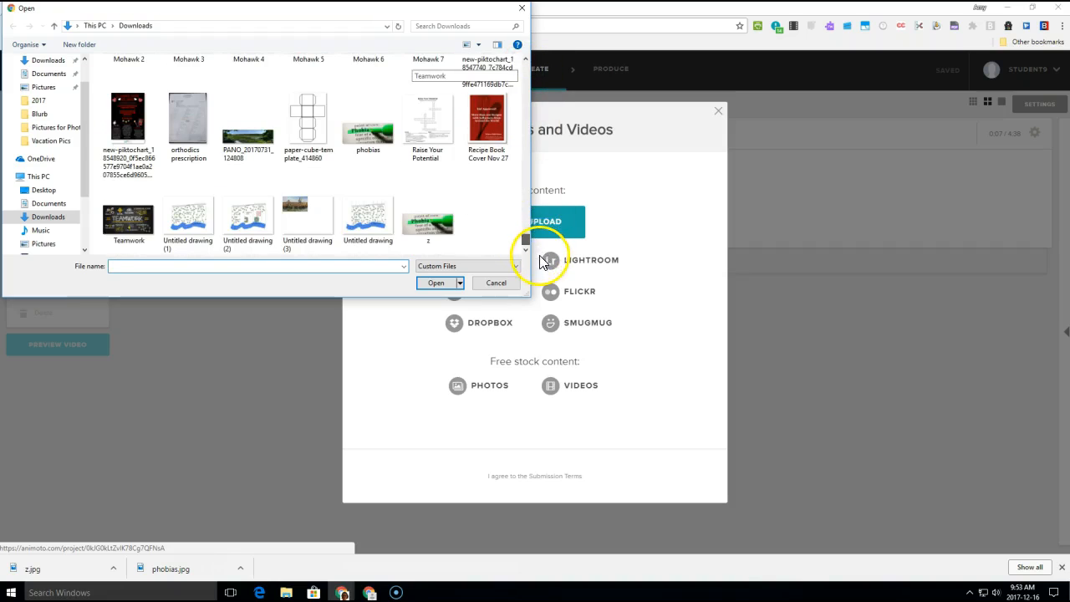
left_click(421, 234)
left_click(439, 283)
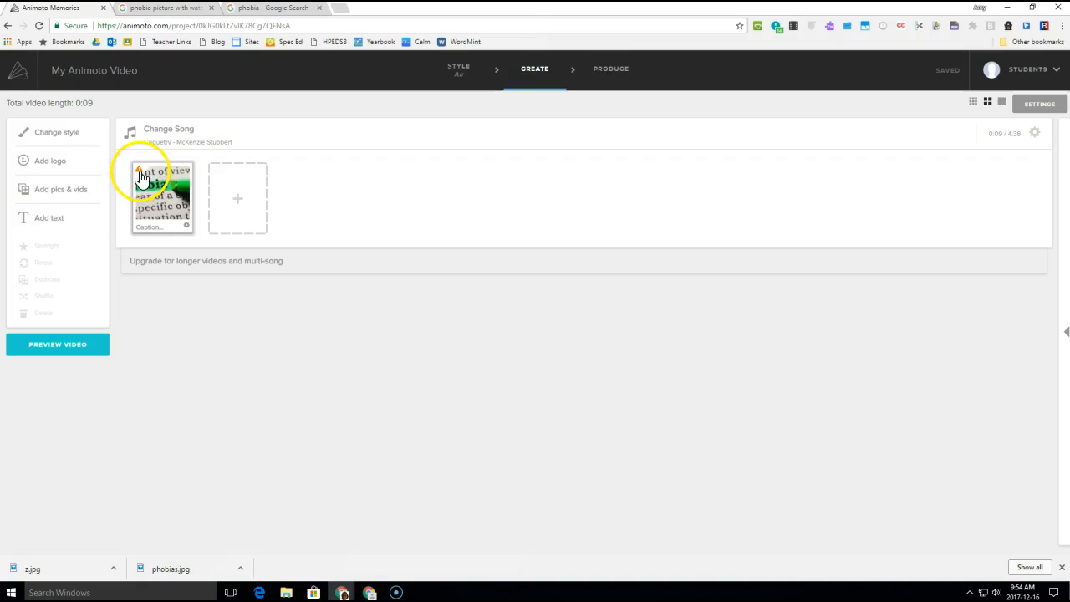
Step: Open the warning on the uploaded Phobia picture
left_click(142, 177)
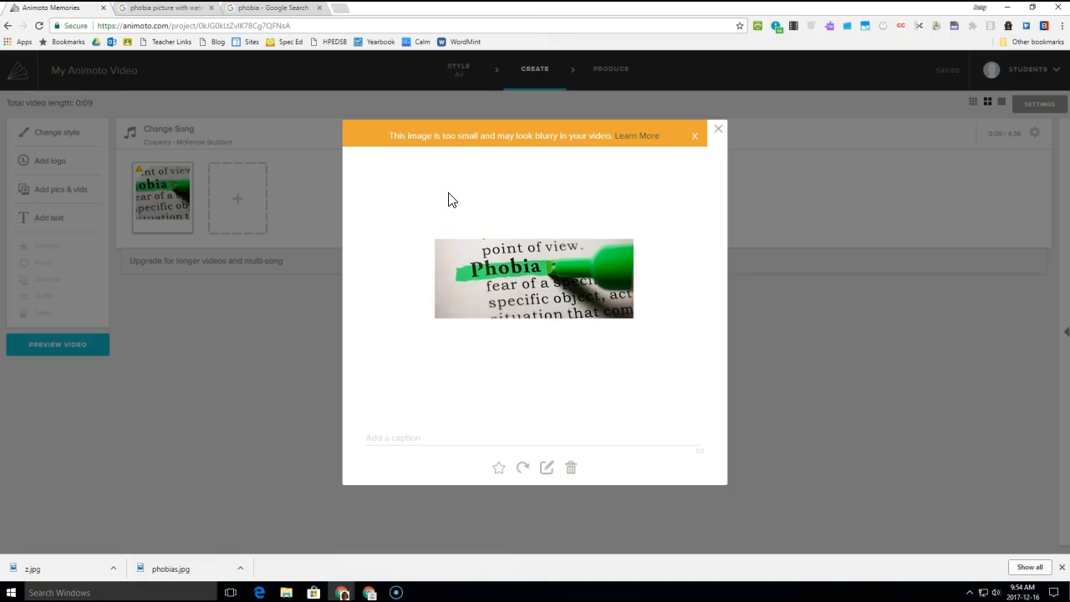
left_click(303, 10)
right_click(363, 345)
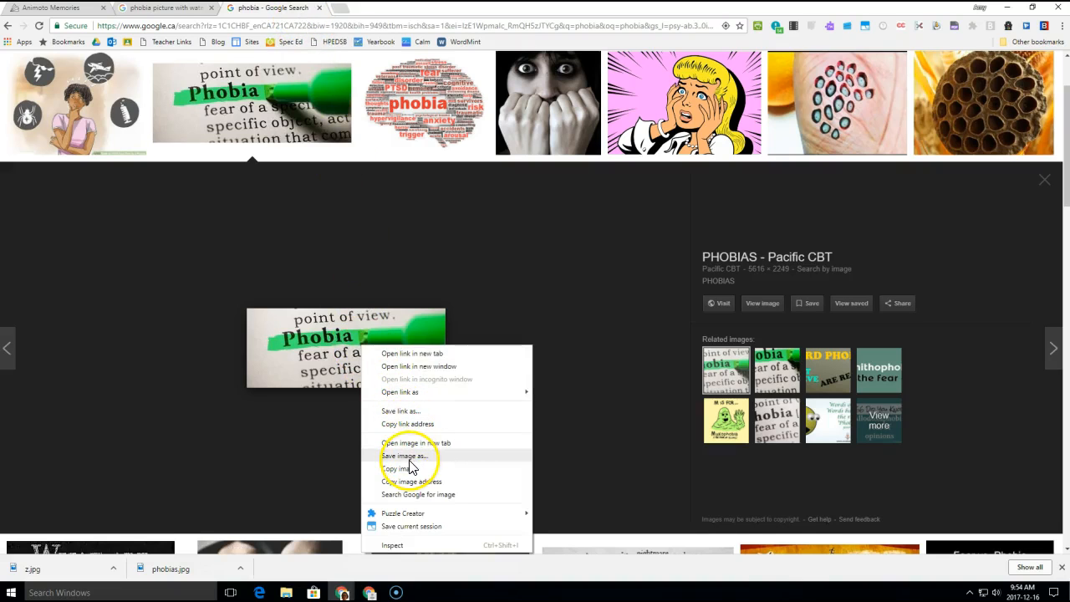
left_click(409, 457)
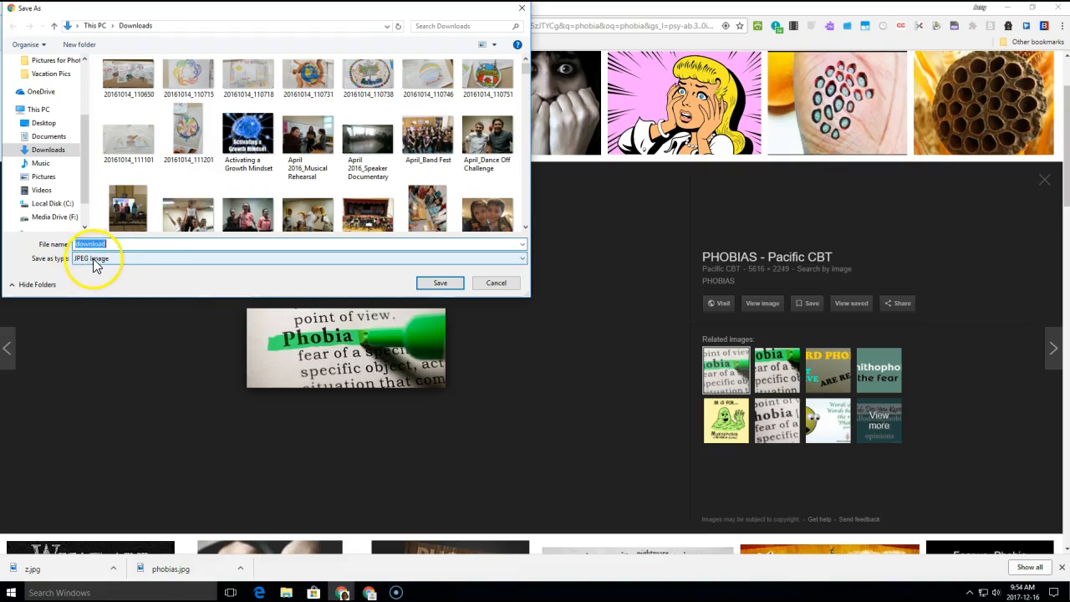
left_click(522, 8)
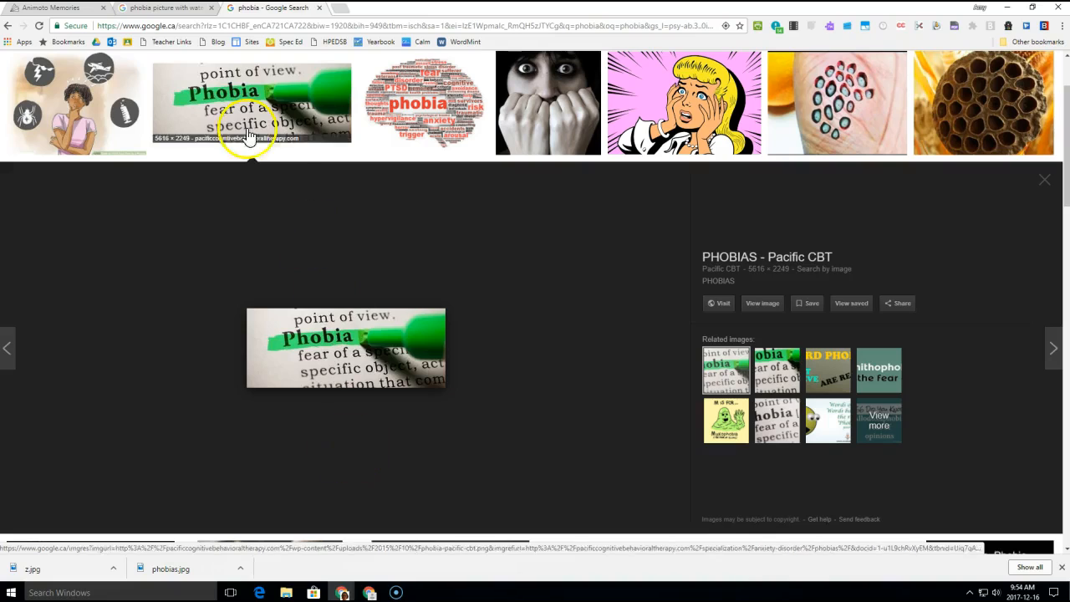
Step: Return to the Animoto project and close the enlarged Phobia picture with its warning
left_click(75, 11)
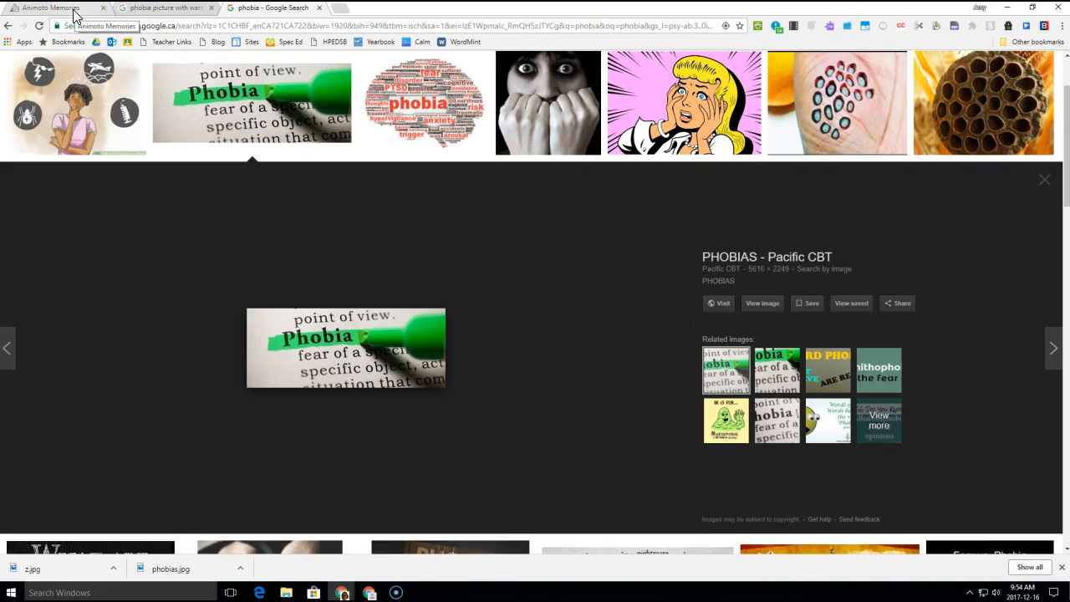
left_click(75, 11)
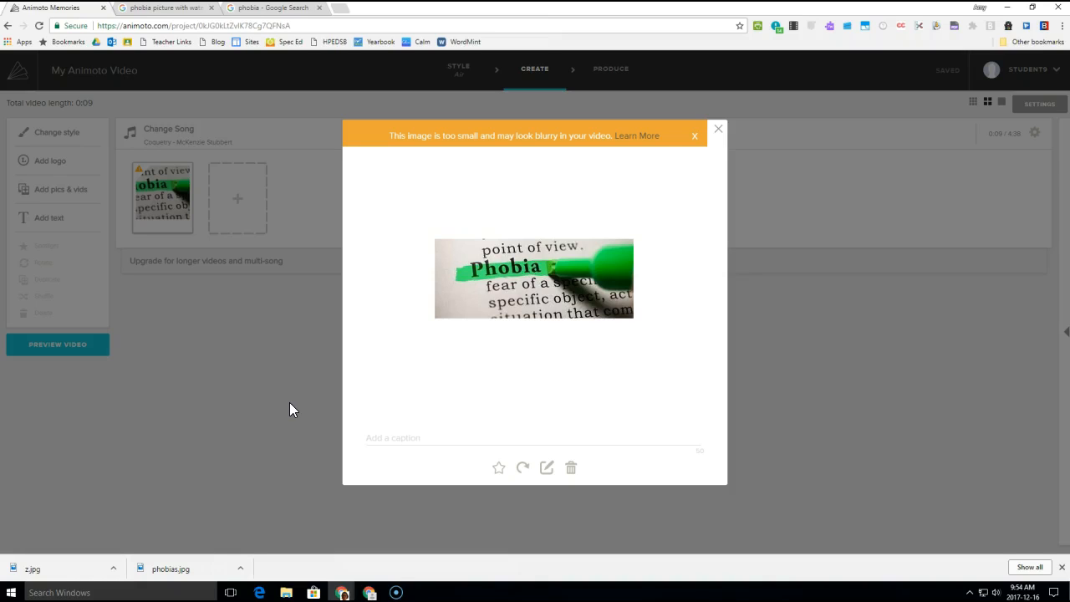
left_click(720, 132)
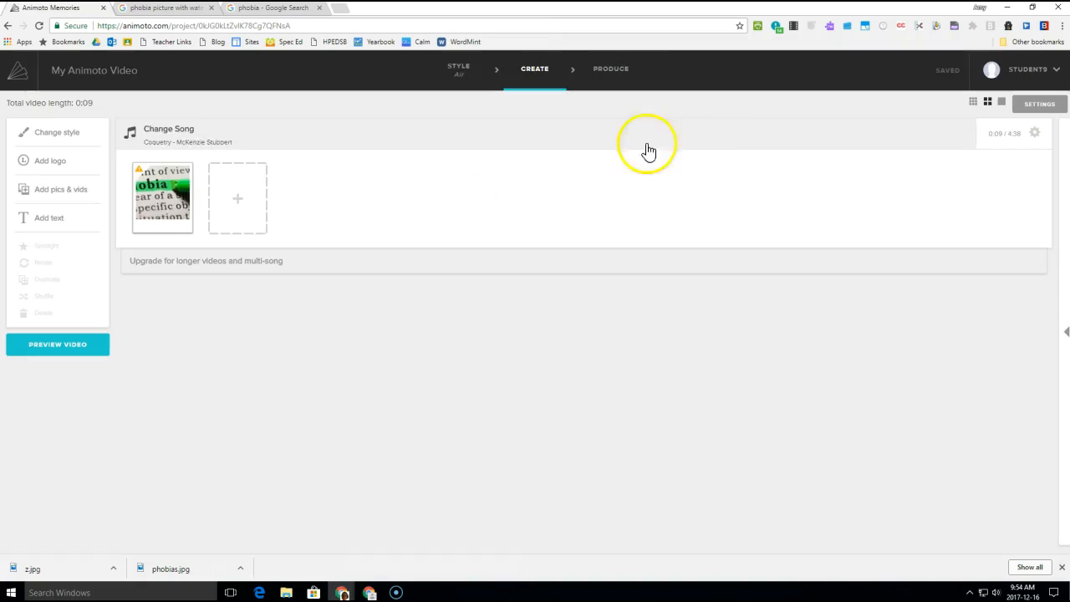
Step: Add a text slide with the title "Sample" and the subtitle "Smaller Text"
left_click(48, 219)
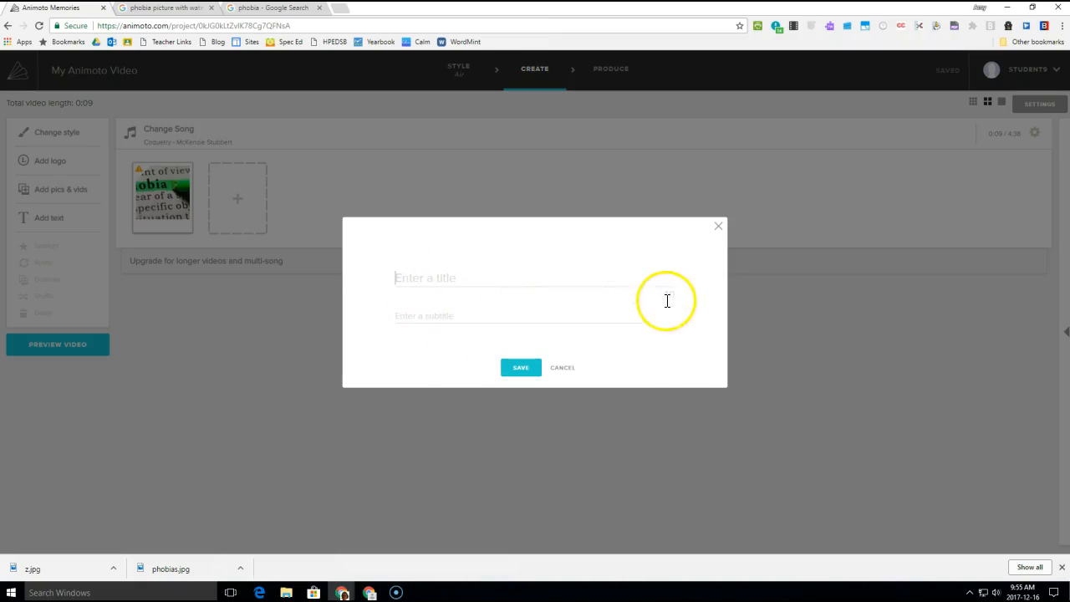
left_click(416, 280)
left_click(428, 314)
type("Smaller Text")
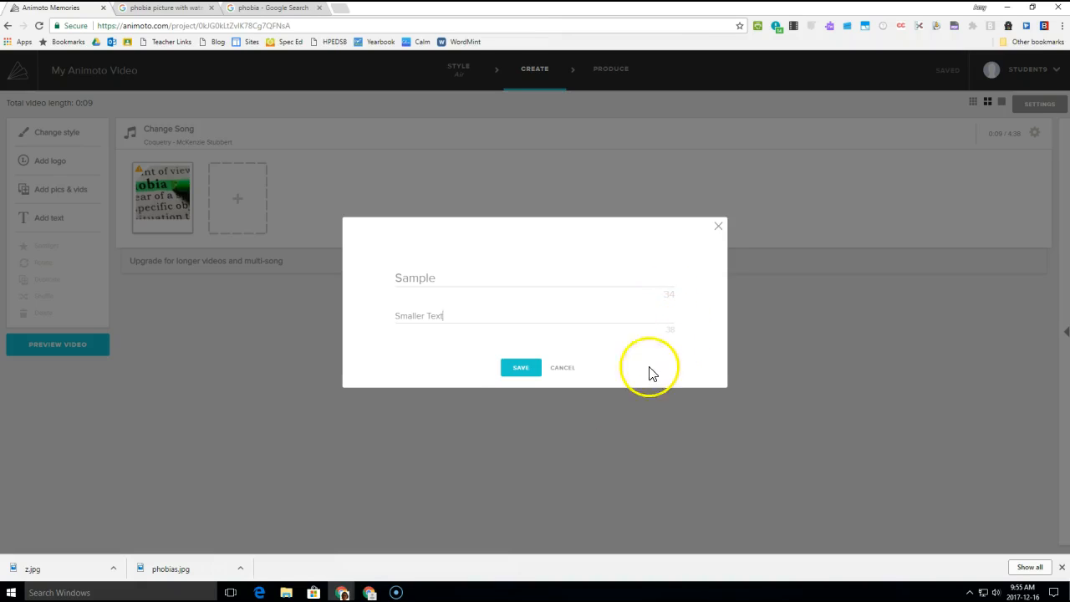
left_click(521, 369)
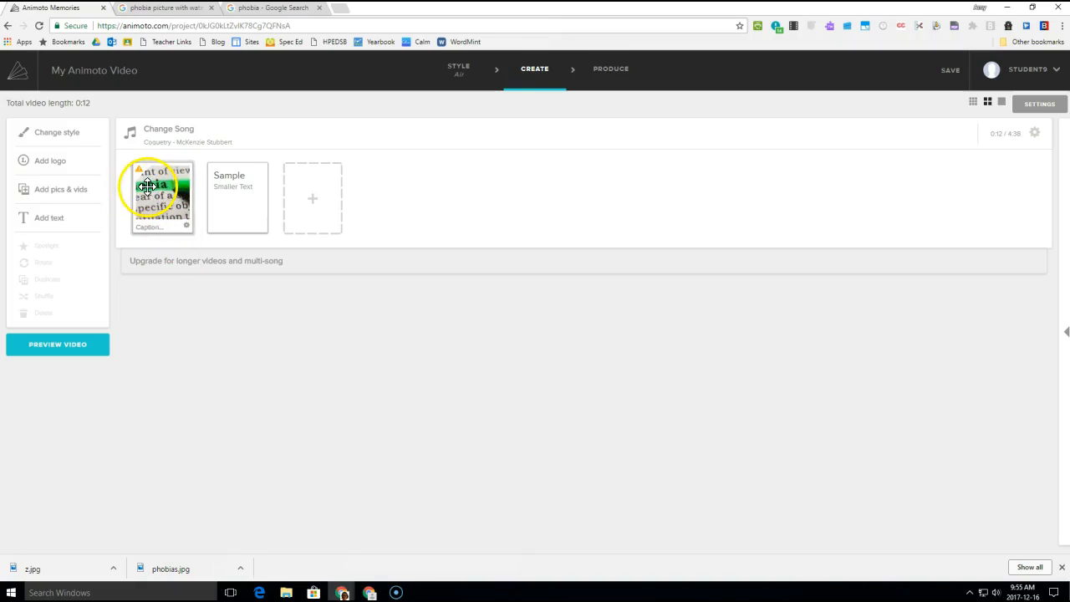
Step: Rearrange the two slides, ending with the Phobia picture before the Sample text slide, and spotlight the Sample slide
left_click_drag(147, 185, 255, 201)
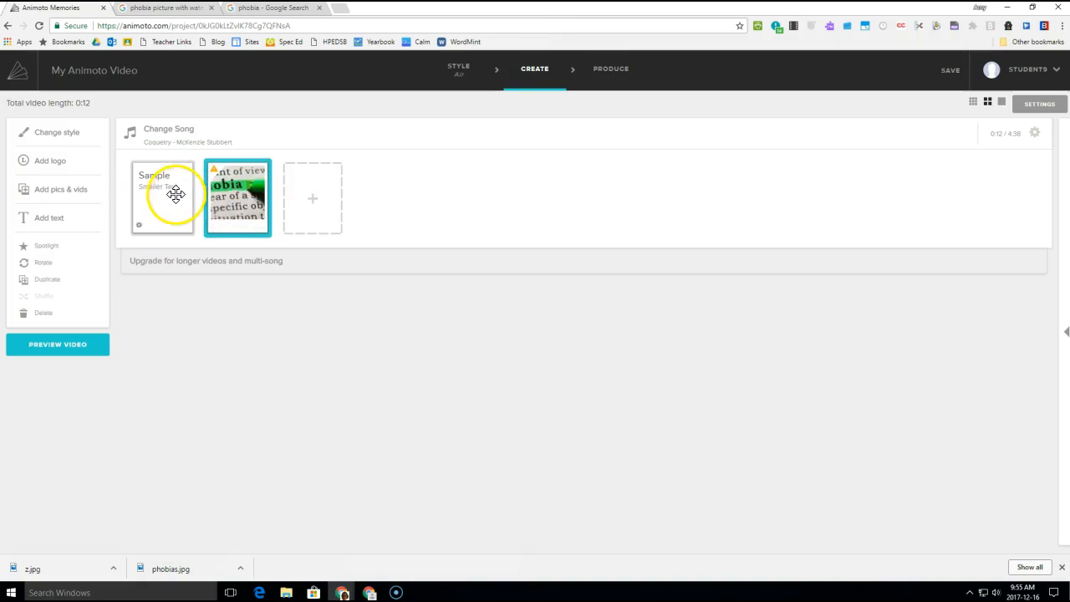
left_click_drag(166, 195, 243, 201)
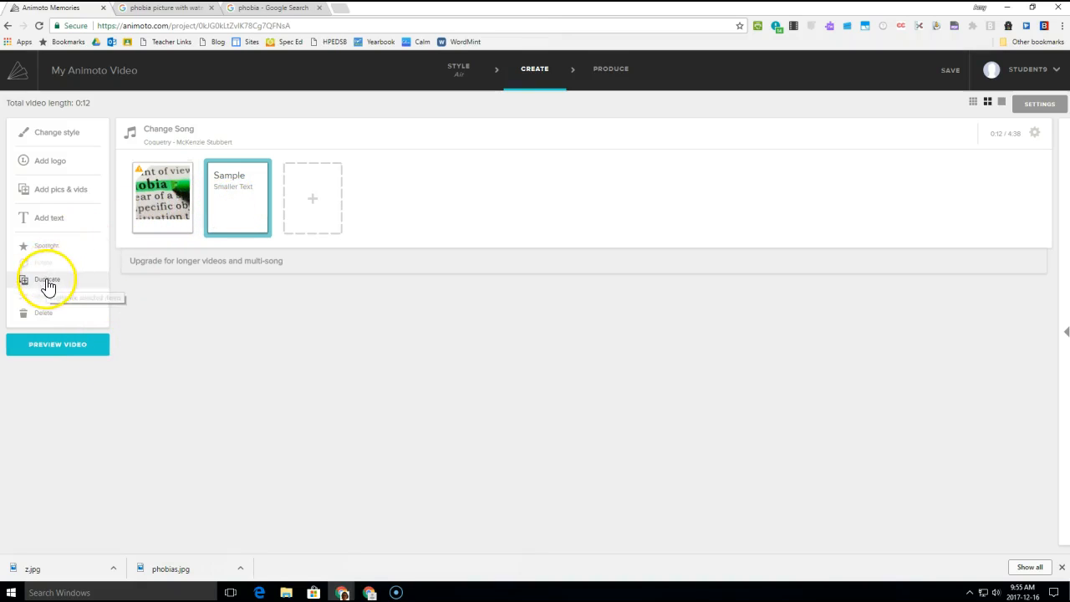
left_click(46, 248)
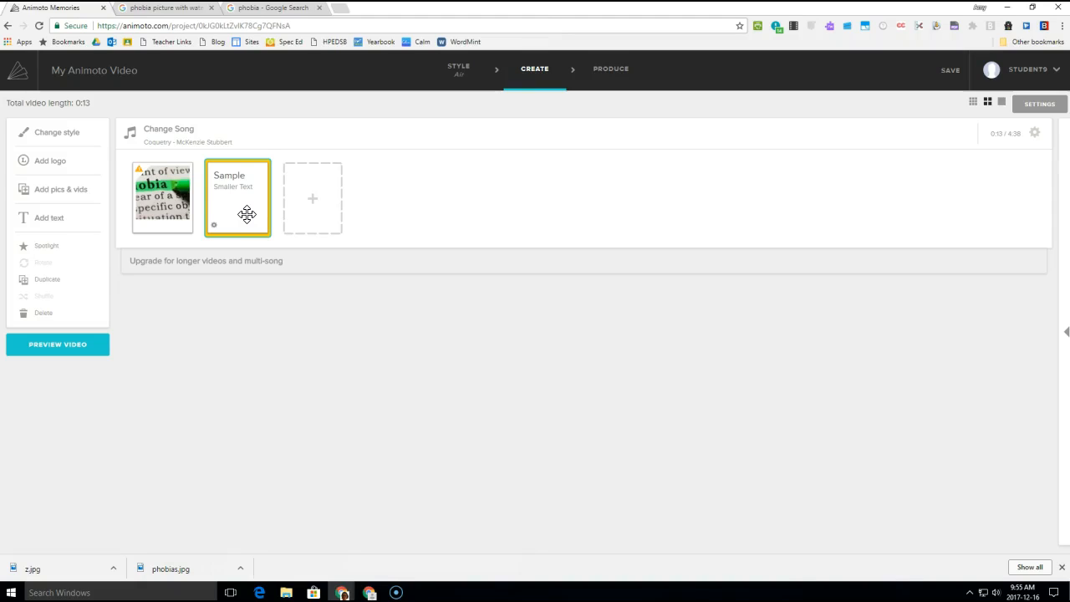
Step: Browse the full music library for another song and look at Dracula without changing the video's song
left_click(177, 136)
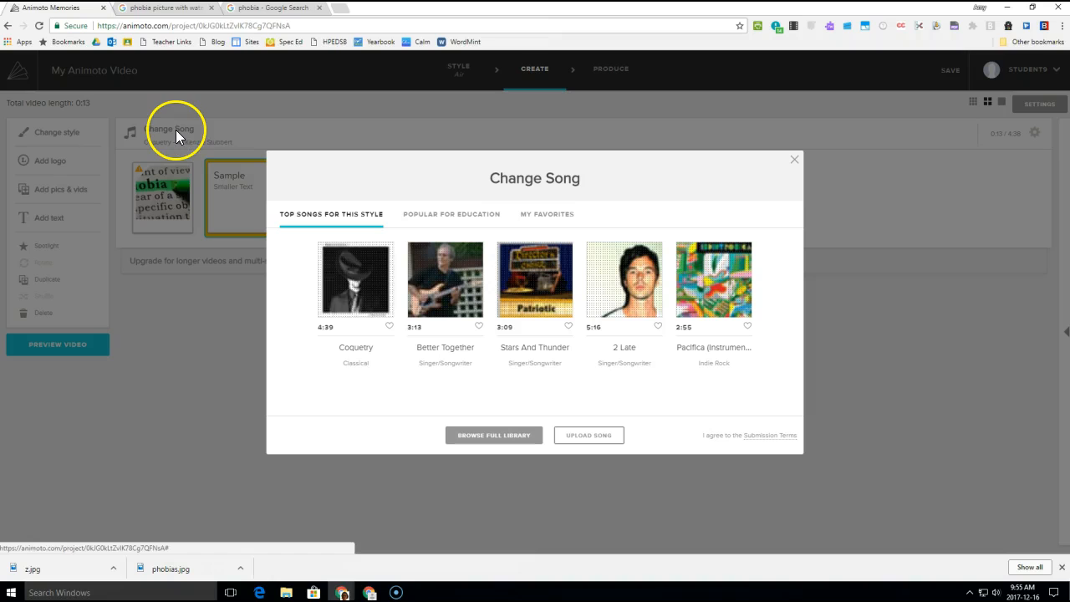
left_click(499, 442)
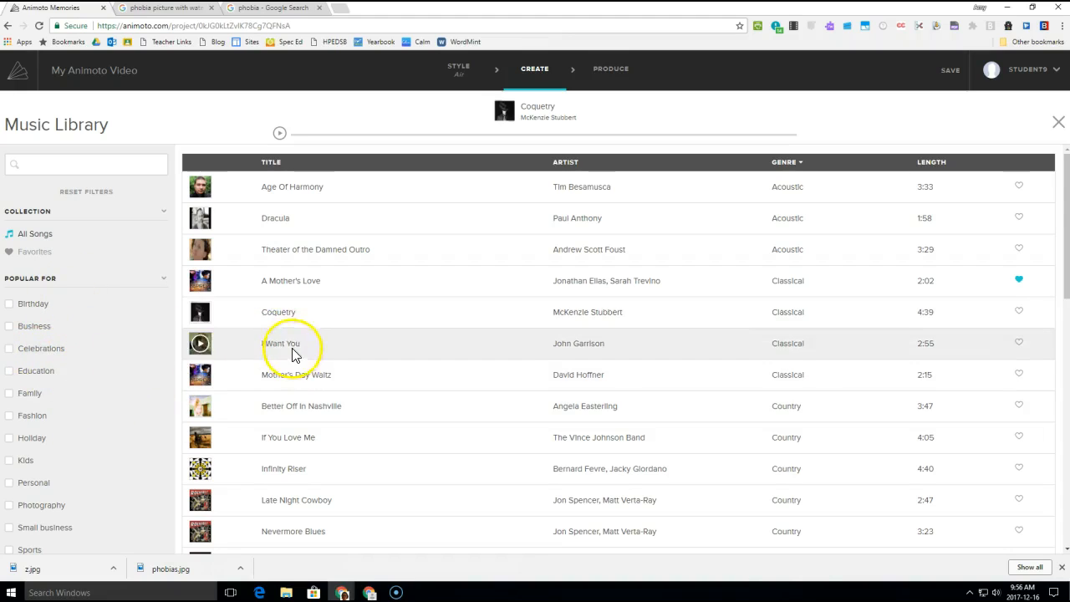
left_click(280, 221)
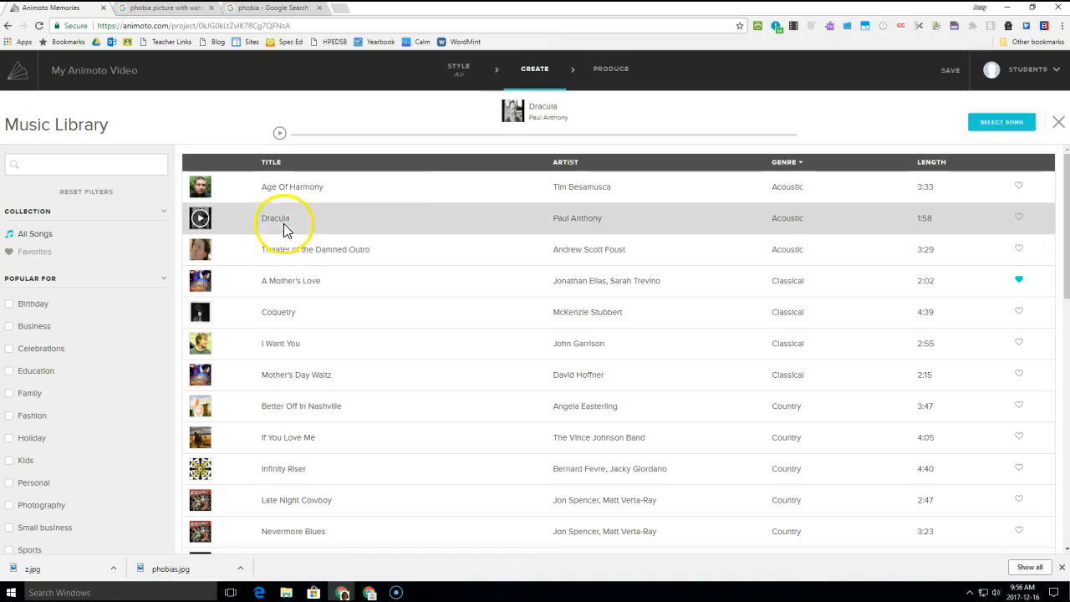
left_click(1059, 125)
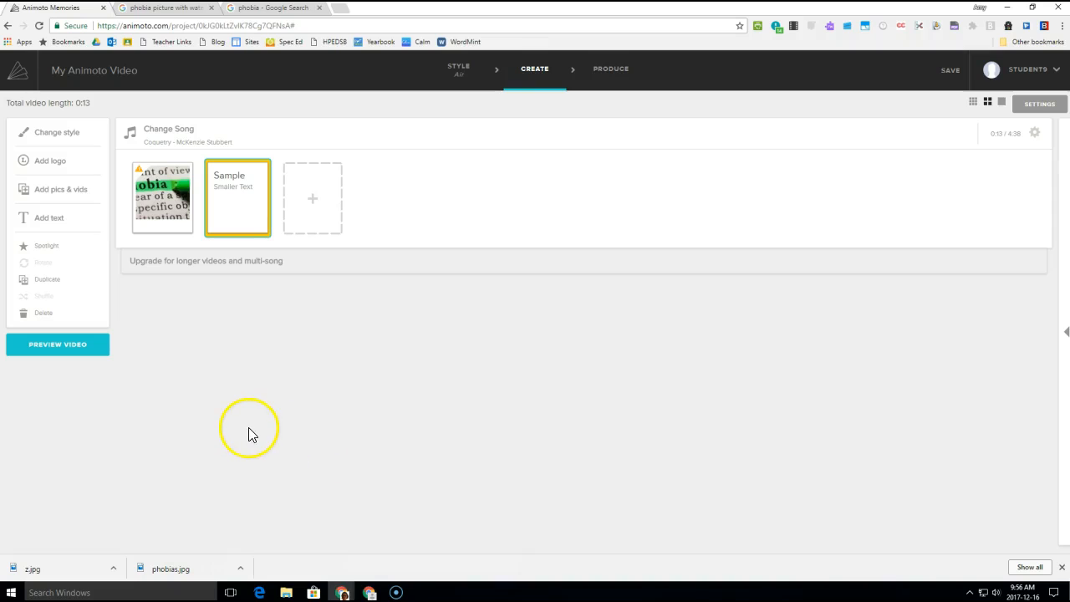
left_click(1002, 144)
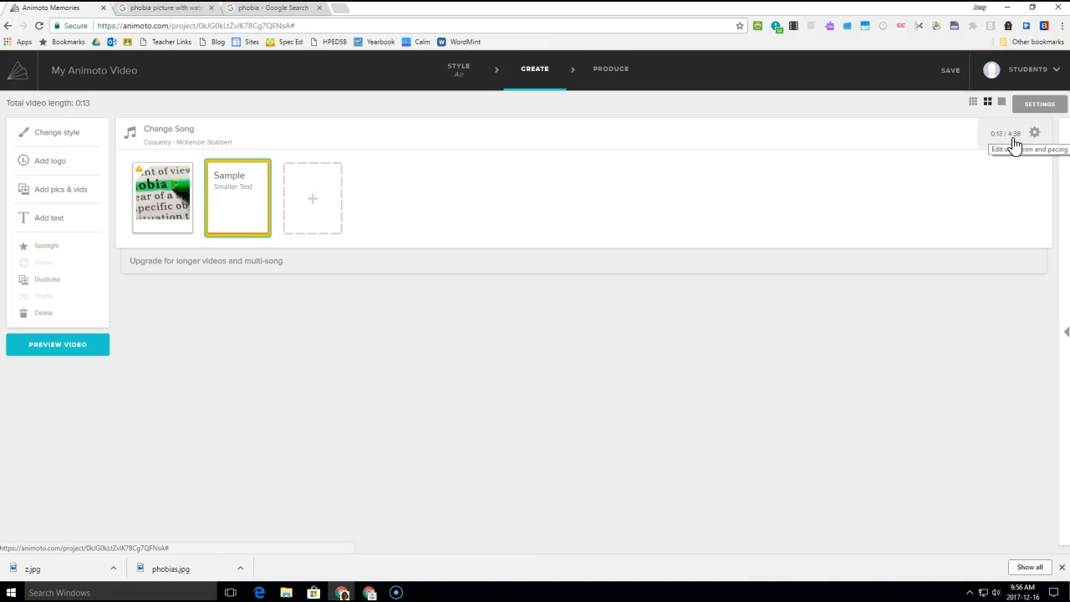
Step: Try trimming the start of the song and adjusting the image pacing, and close the song and pacing settings without saving
left_click(1010, 147)
left_click(1035, 133)
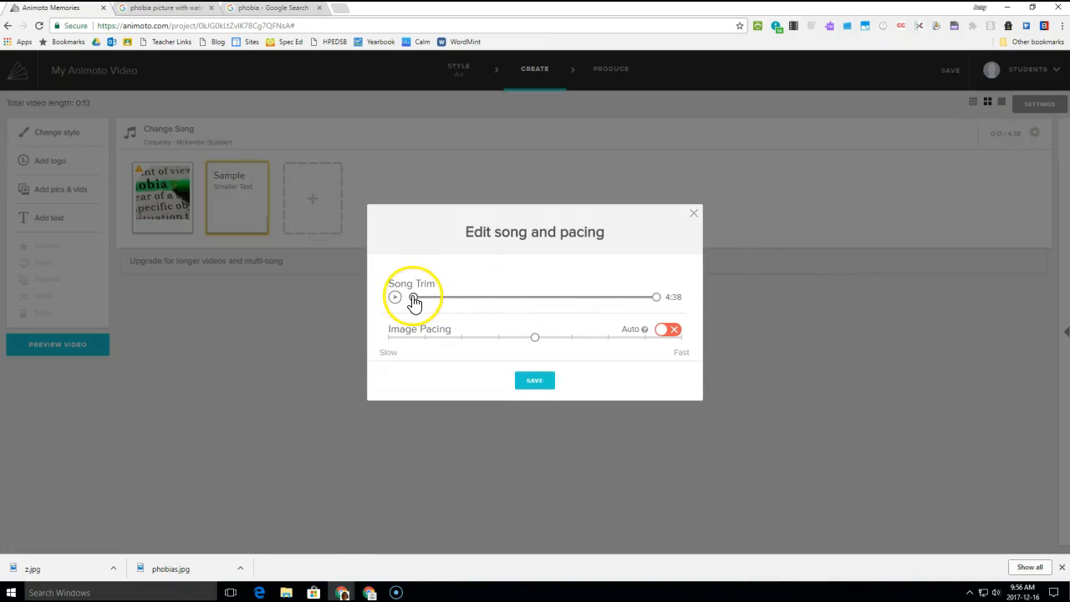
left_click_drag(414, 303, 440, 303)
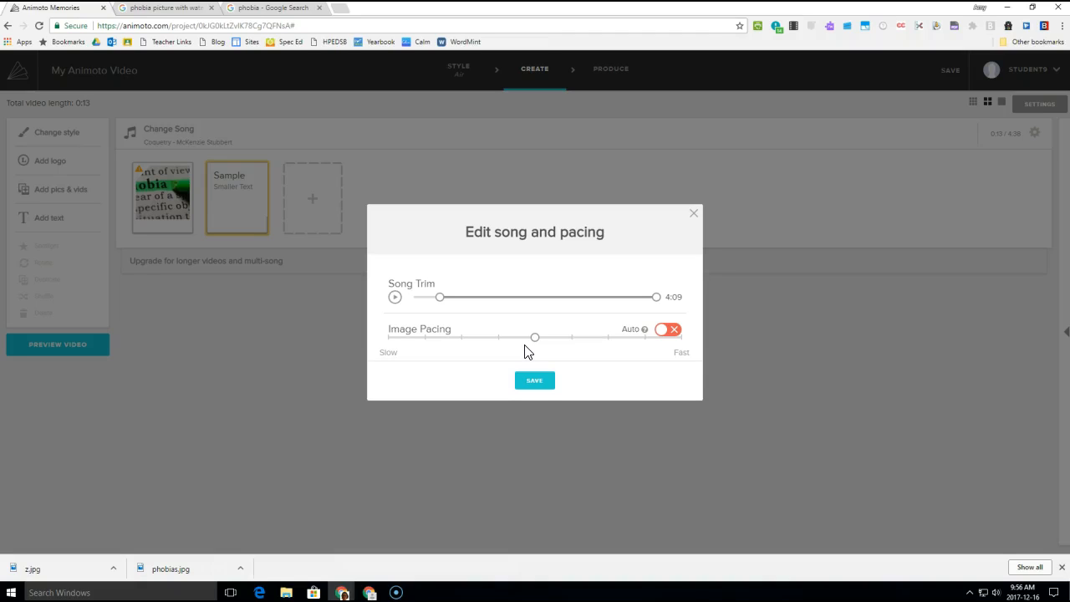
left_click_drag(535, 343, 594, 350)
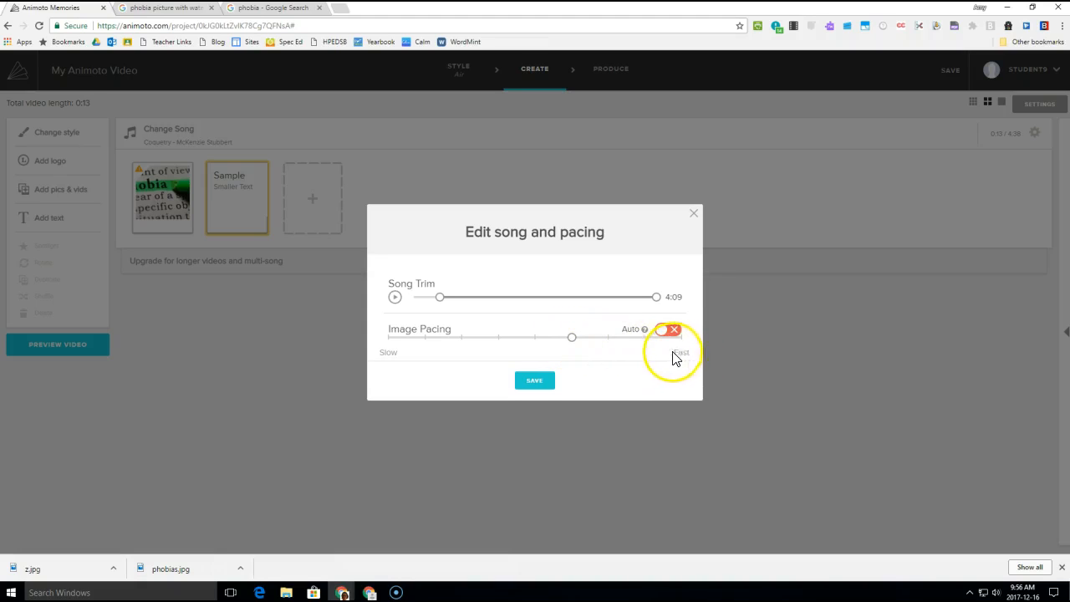
left_click_drag(576, 344, 543, 345)
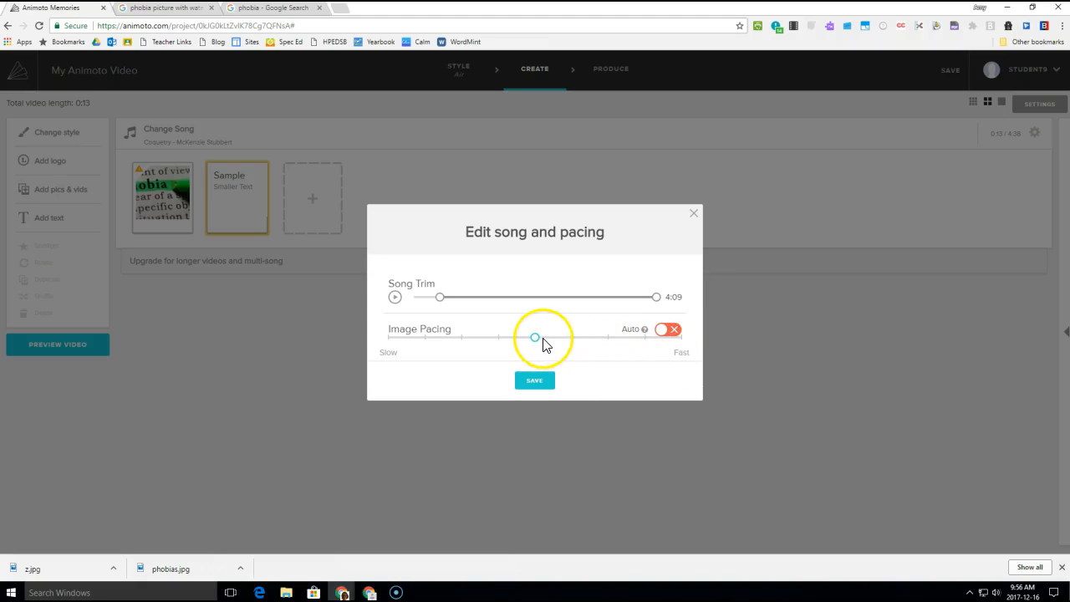
left_click(694, 216)
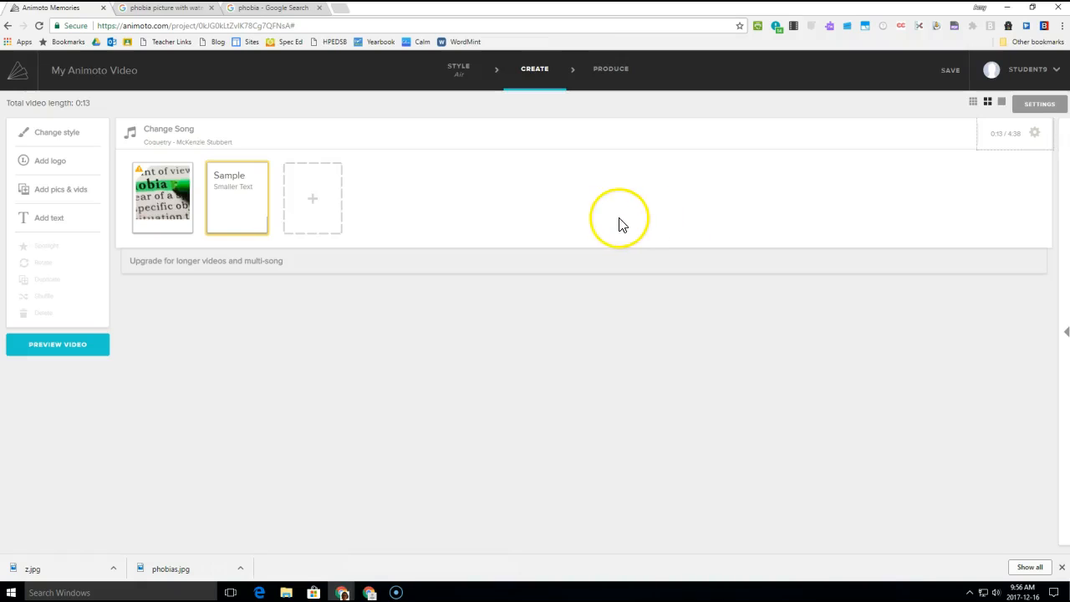
left_click(62, 352)
left_click(72, 357)
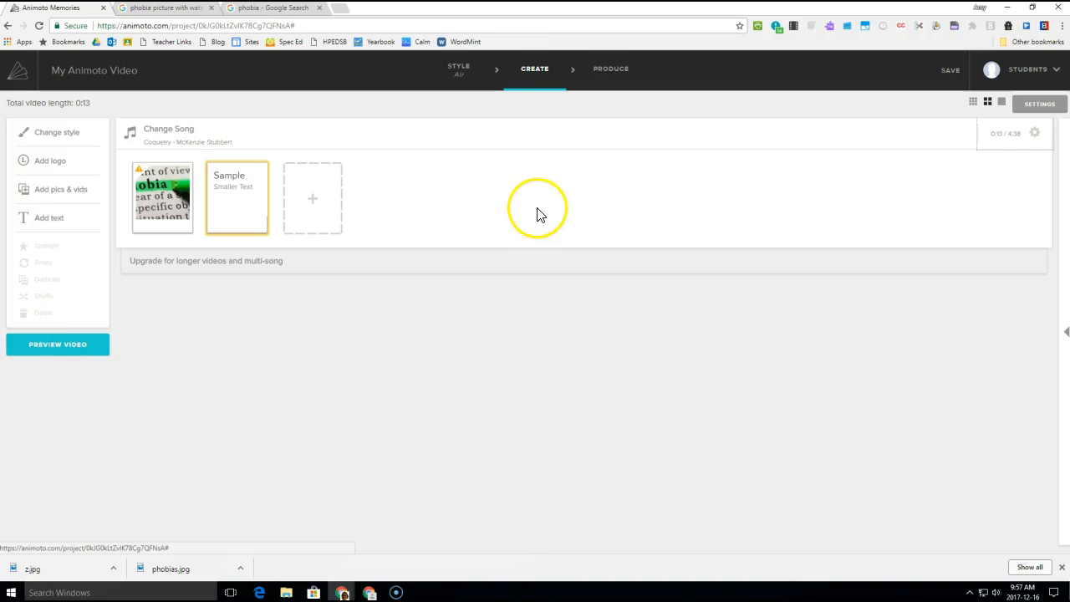
Step: Save the video project
mouse_move(982, 78)
left_click(953, 72)
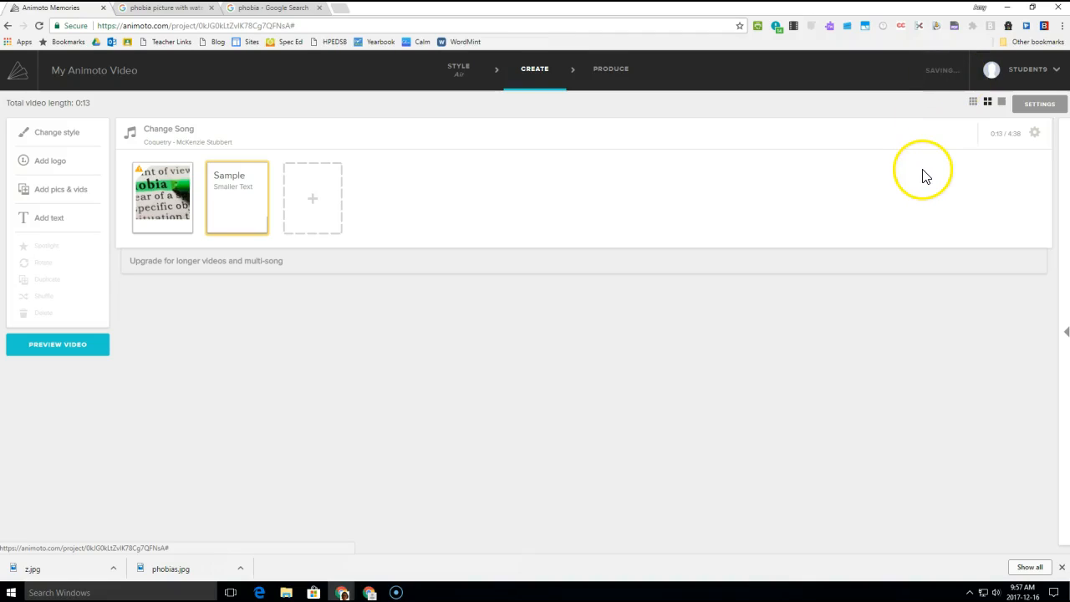